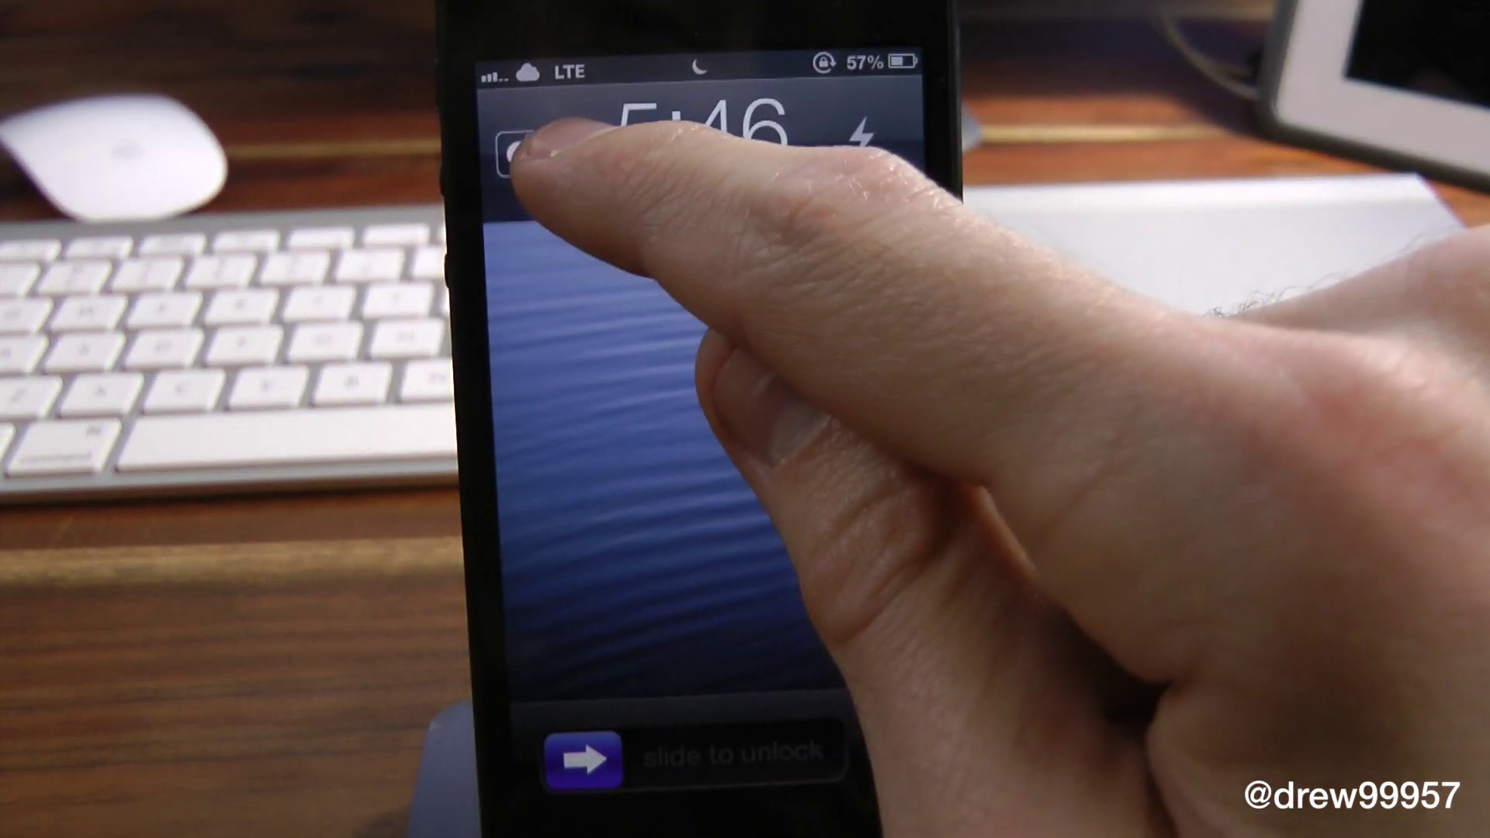
- Pull out the Flusterless tab from the clock bar and switch Do Not Disturb off
left_click_drag(490, 163, 559, 152)
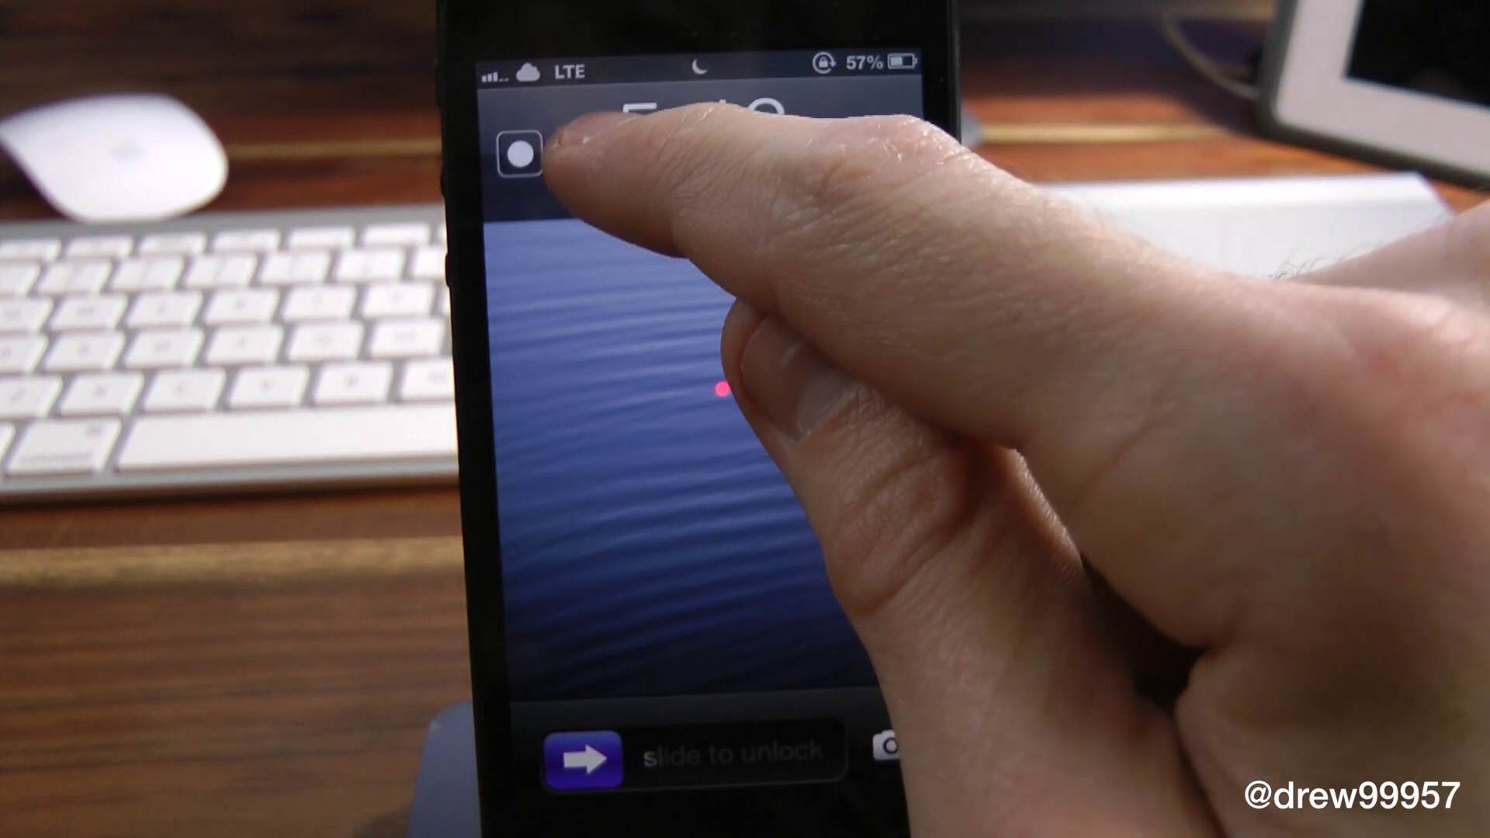
left_click_drag(652, 139, 490, 163)
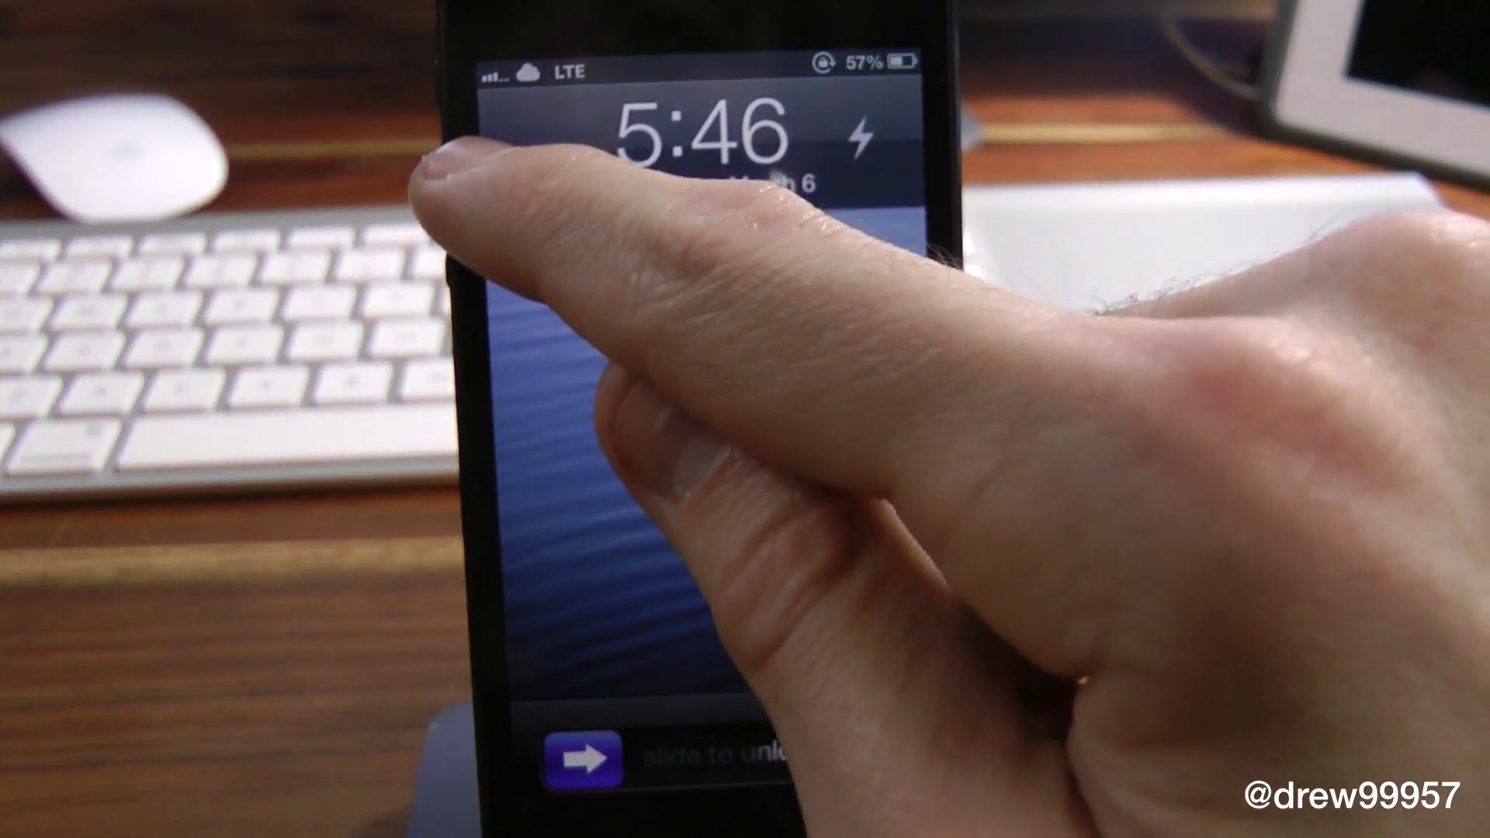
left_click_drag(465, 163, 559, 152)
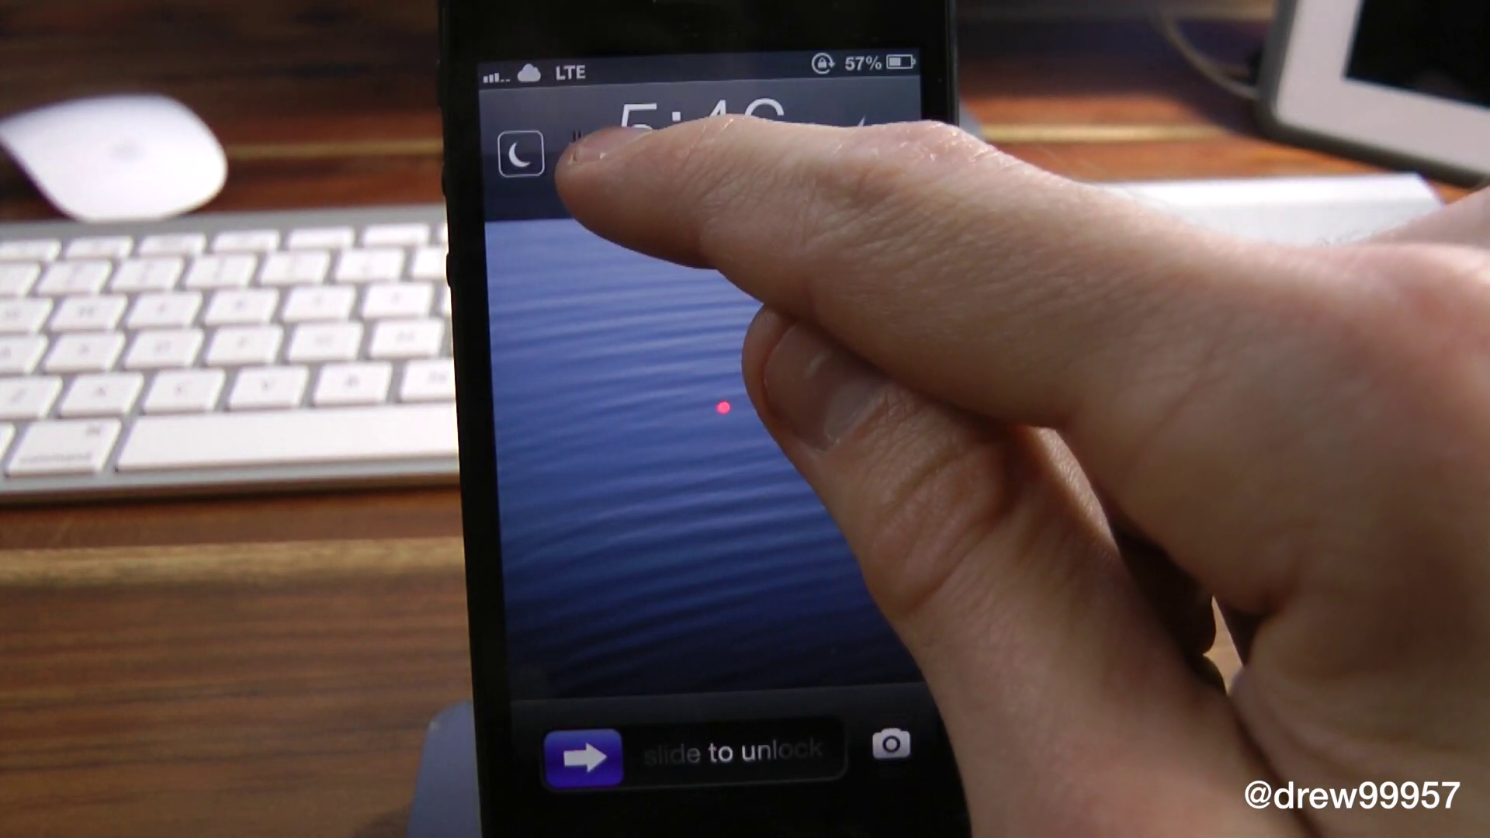
left_click(520, 153)
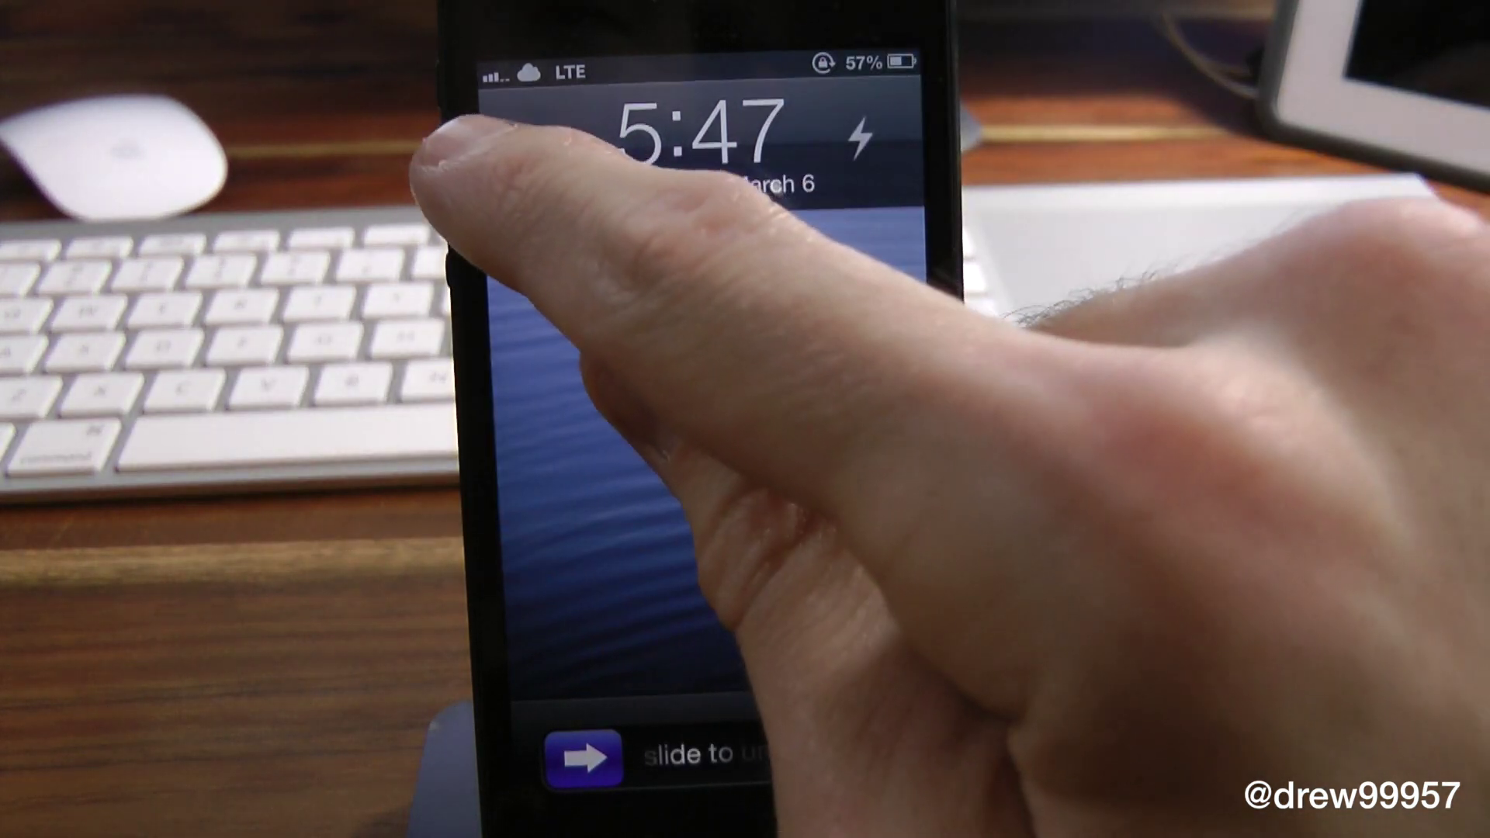
- Enable Do Not Disturb with the moon toggle on the pulled-out Flusterless tab
left_click(520, 152)
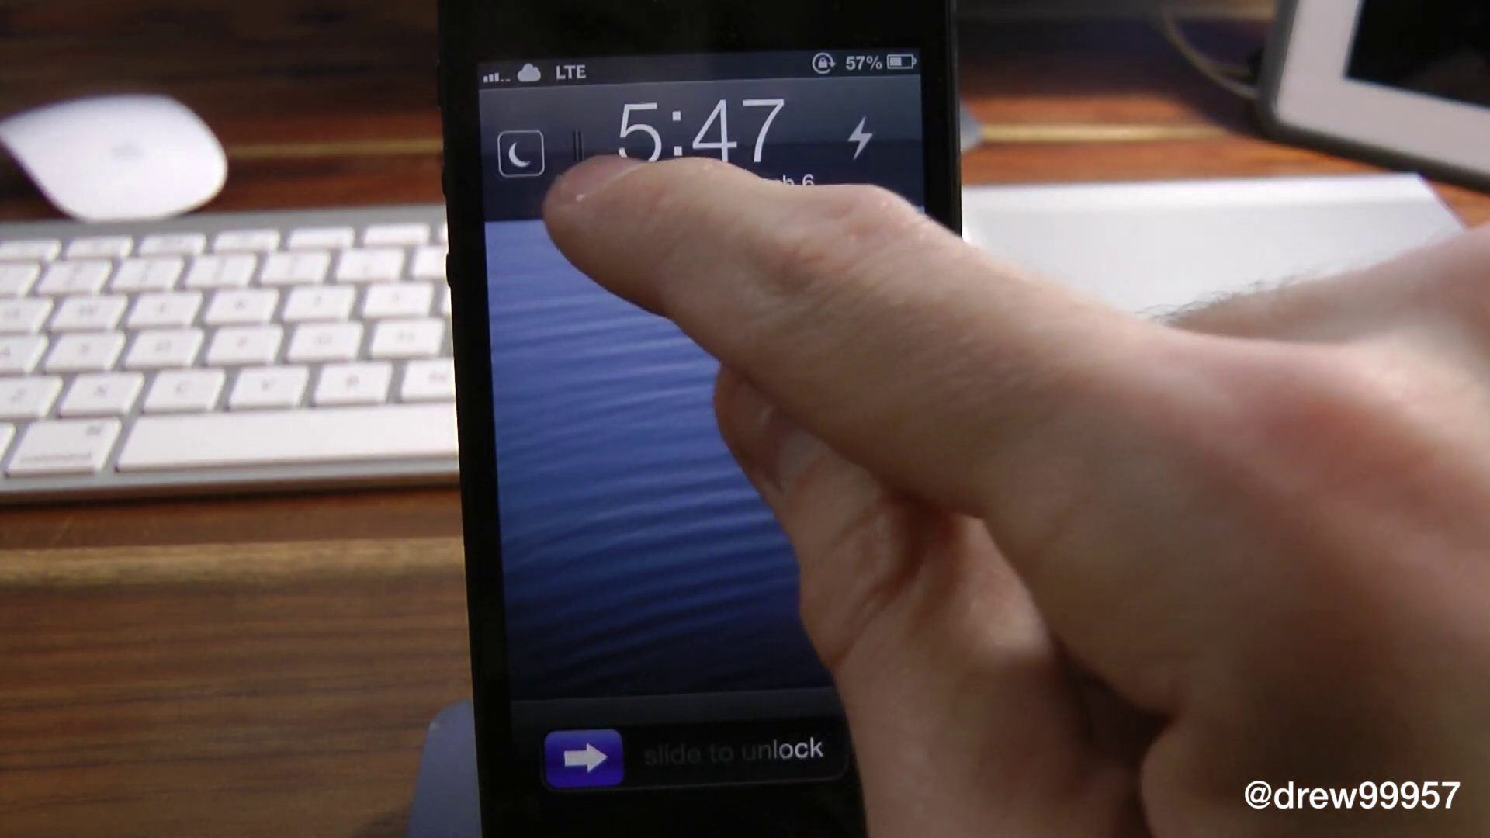